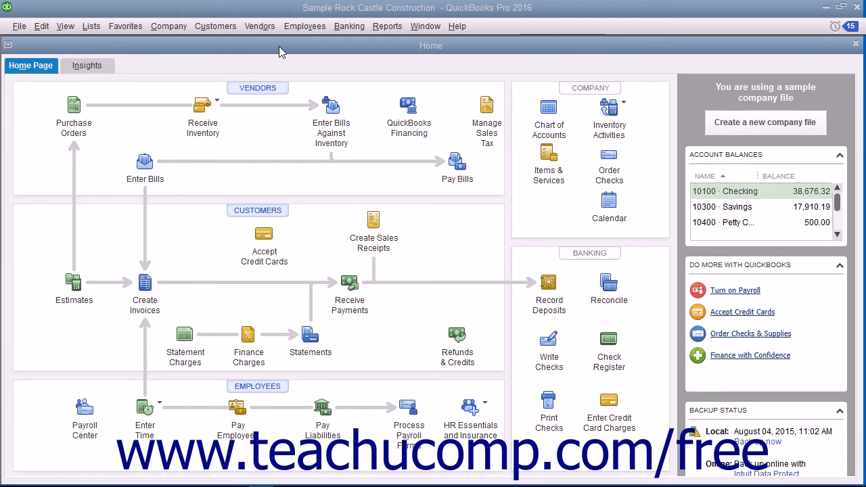
Start the Letters and Envelopes wizard for customer letters from the Company menu.
{"action": "left_click", "coordinate": [177, 29]}
{"action": "mouse_move", "coordinate": [218, 372]}
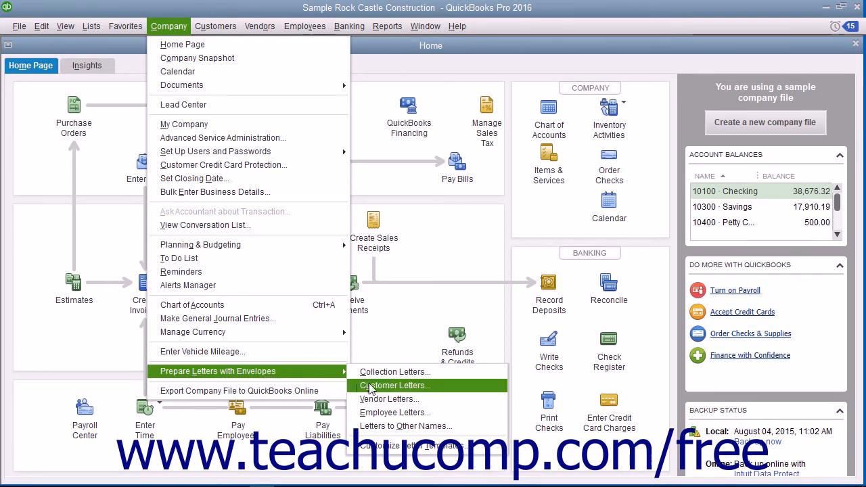
{"action": "left_click", "coordinate": [392, 386]}
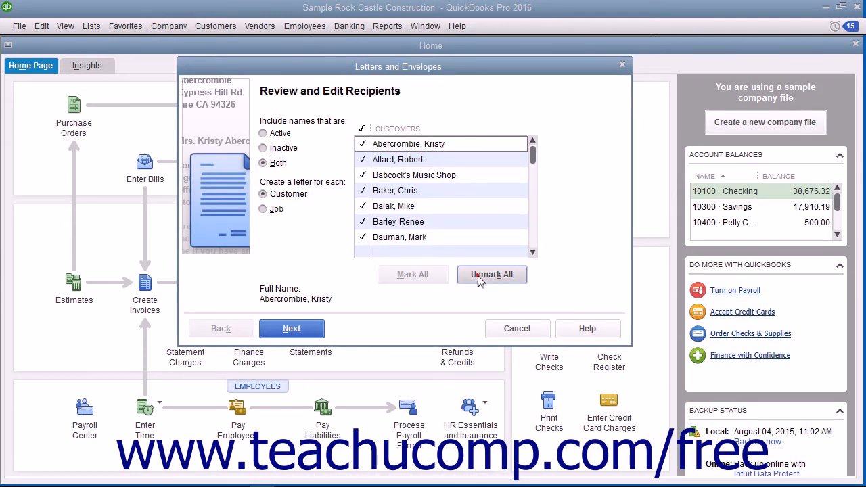
Unmark all recipients, keep only the first customer and Babcock's Music Shop, then pick the Accept credit app template.
{"action": "left_click", "coordinate": [480, 278]}
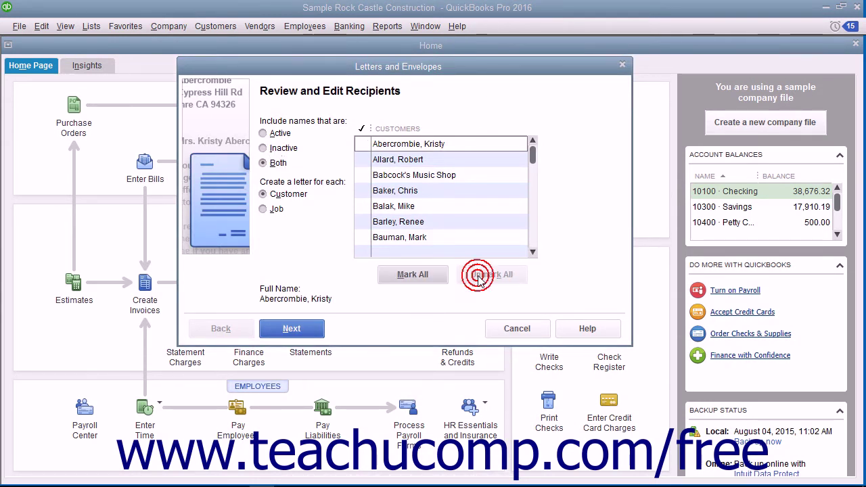
{"action": "left_click", "coordinate": [363, 175]}
{"action": "left_click", "coordinate": [364, 144]}
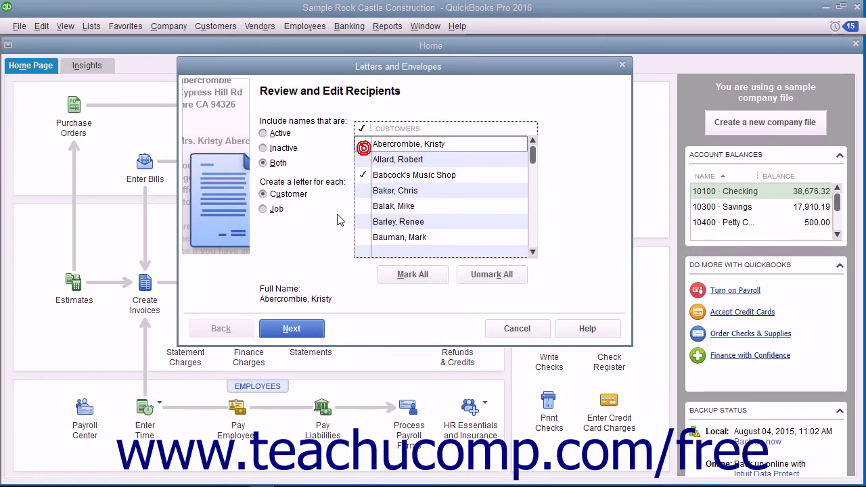
{"action": "left_click", "coordinate": [308, 330]}
{"action": "left_click", "coordinate": [324, 144]}
Advance from the Accept credit app template to the signer name-and-title step.
{"action": "left_click", "coordinate": [292, 328]}
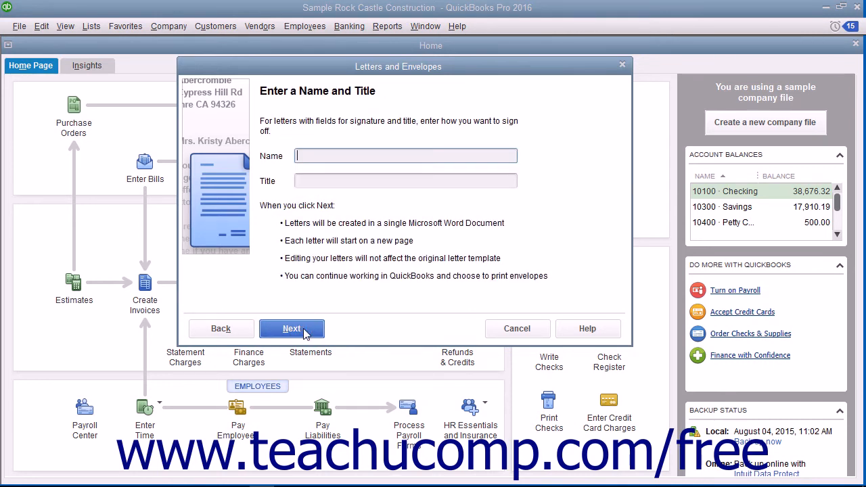
{"action": "type", "text": "Tom Ferguson"}
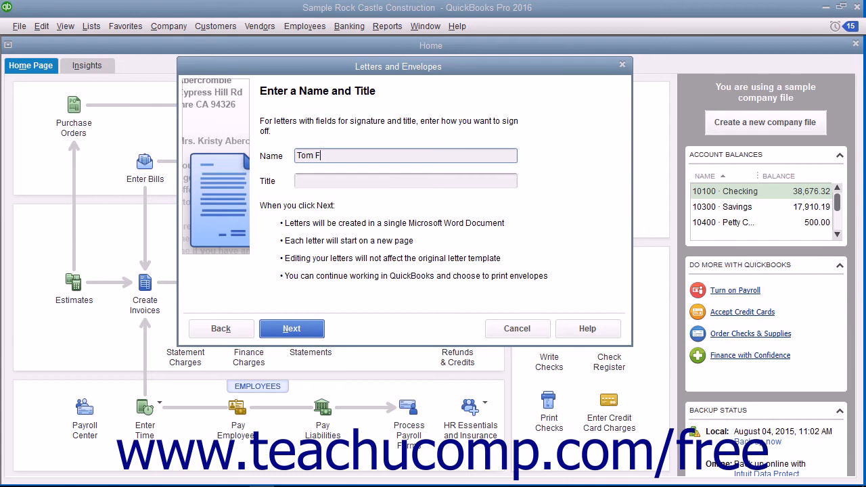